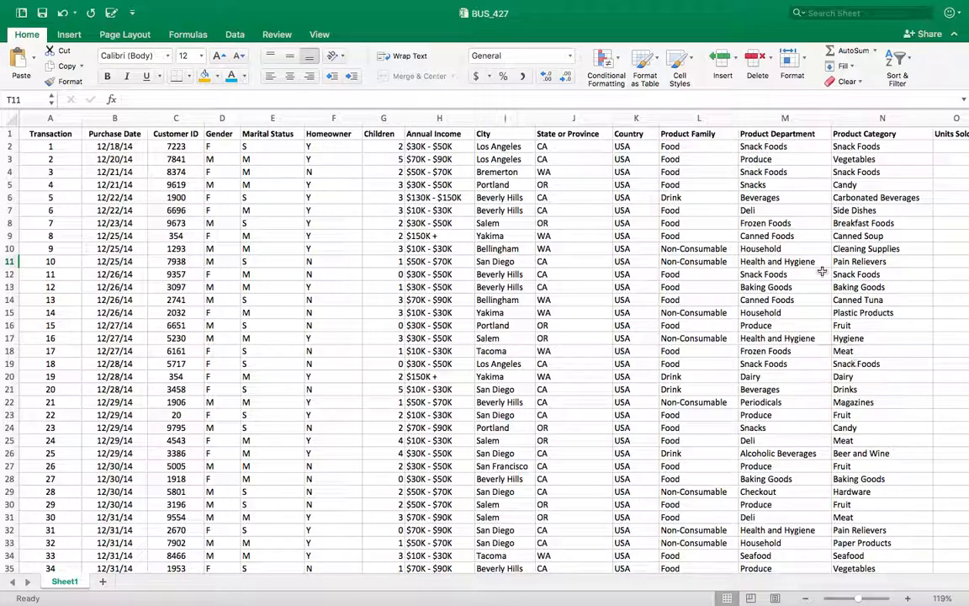
Step: Look over the columns of the transaction data and highlight the Revenue column
scroll(822, 271, "right", 3)
scroll(822, 271, "right", 6)
scroll(762, 270, "left", 9)
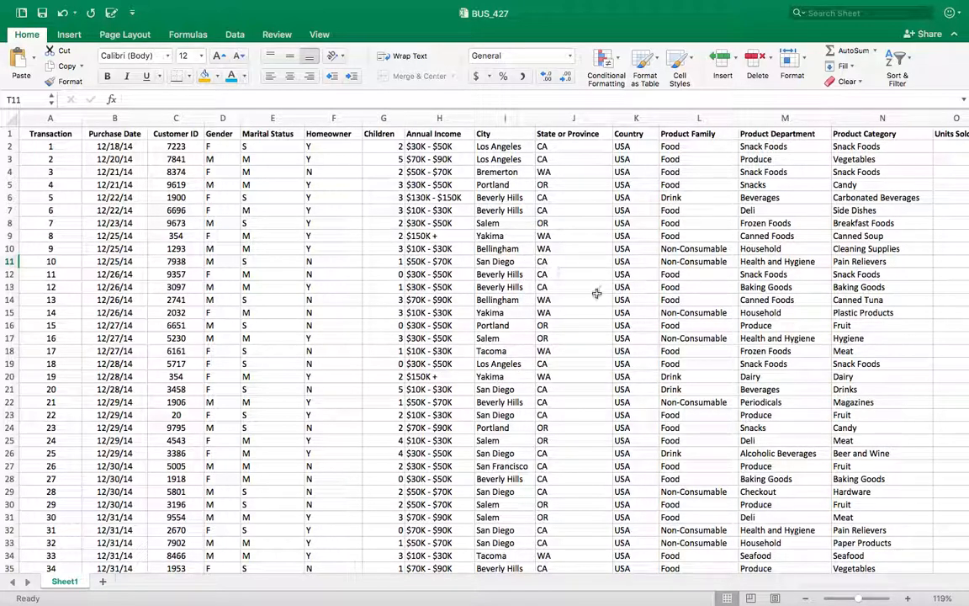
scroll(597, 293, "right", 10)
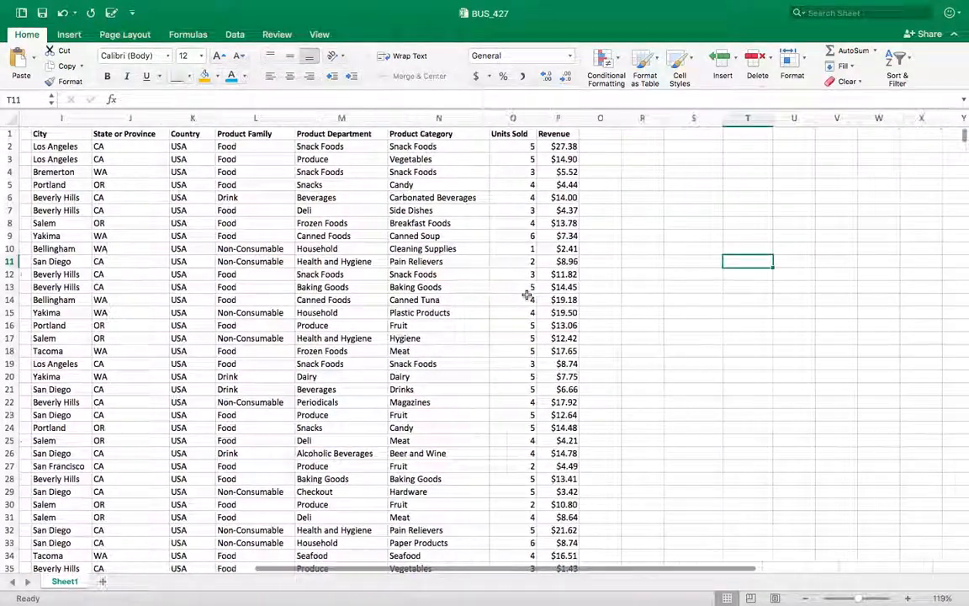
left_click(574, 118)
scroll(690, 235, "right", 3)
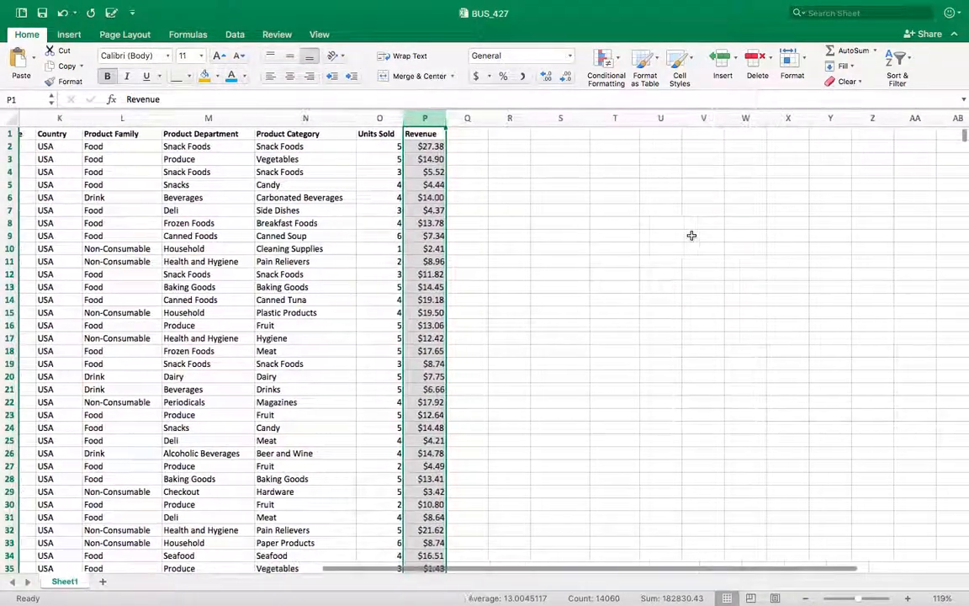
Step: Enter the labels "Above $10.00" in cell S5 and "Below $10.00" in cell S6
left_click(562, 185)
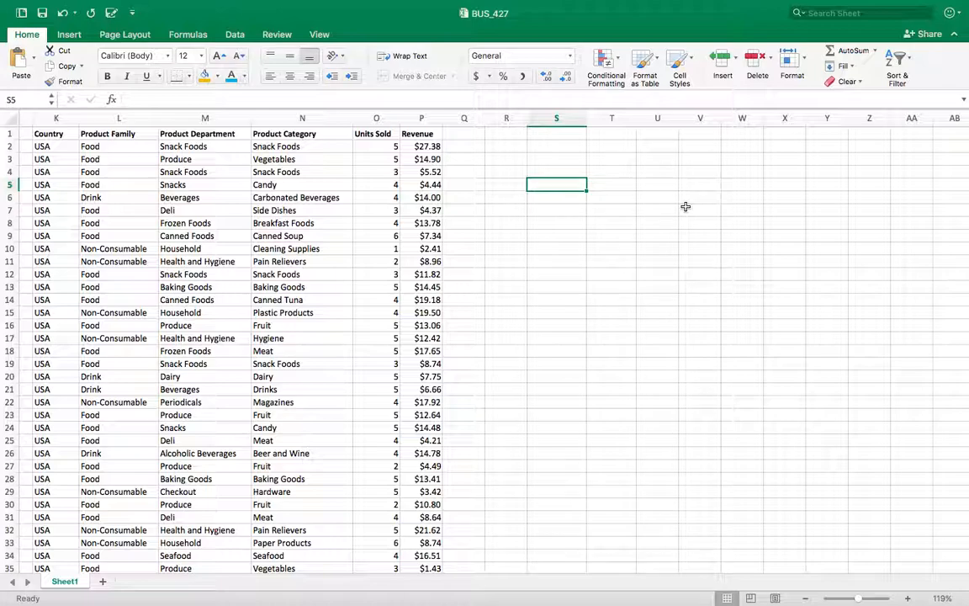
type("Above $10")
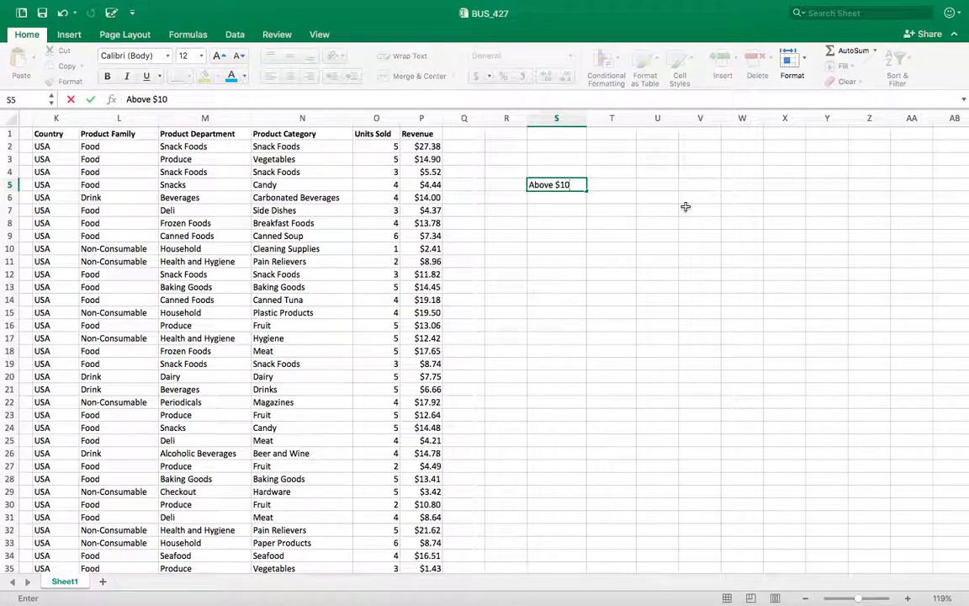
type(".00")
key("Return")
type("Below")
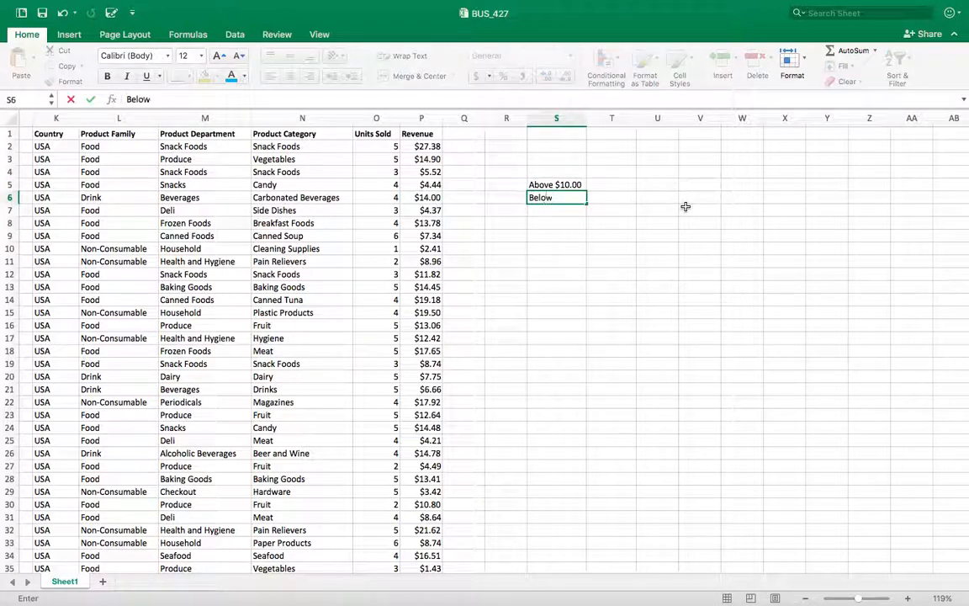
type(" $10.00")
key("Right")
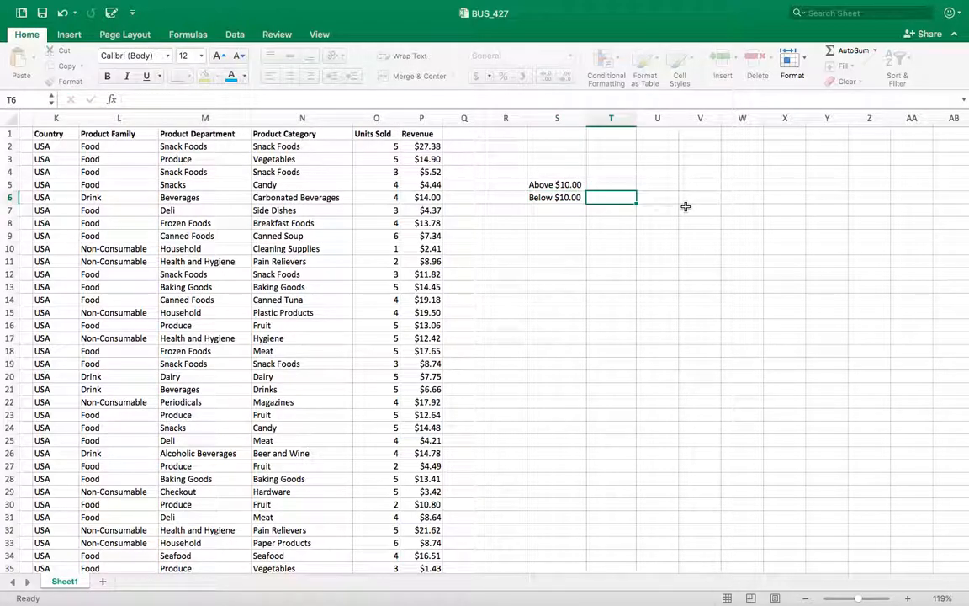
Step: Start a COUNTIF formula in cell T5 with all Revenue values, P2:P14060, as its range
key("Up")
key("Up")
key("Down")
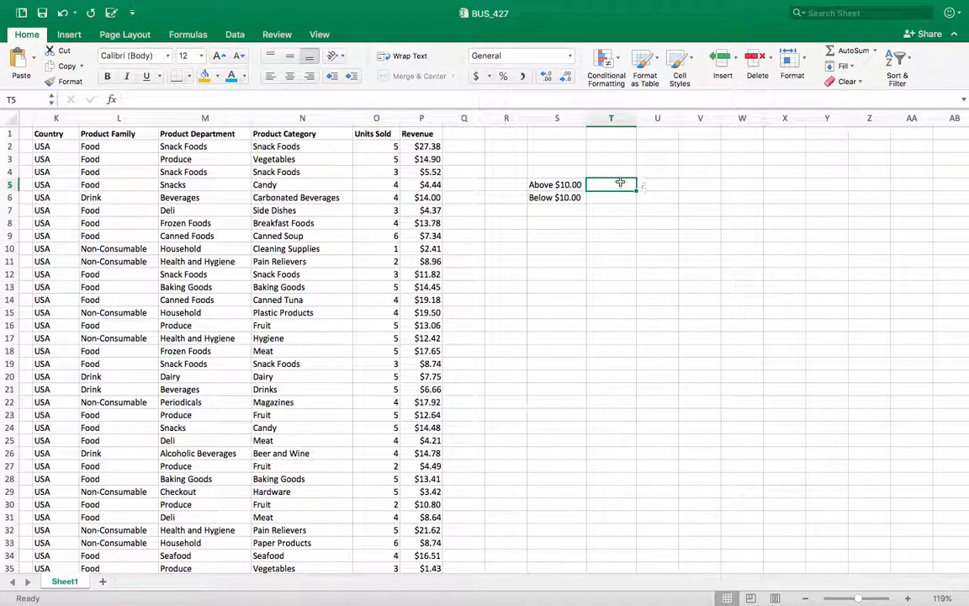
type("=")
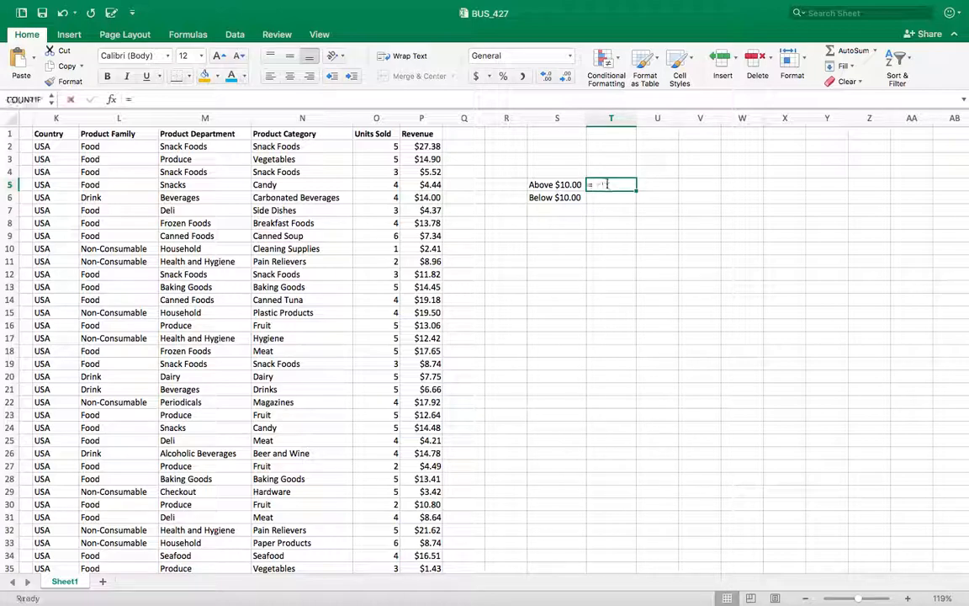
type("count")
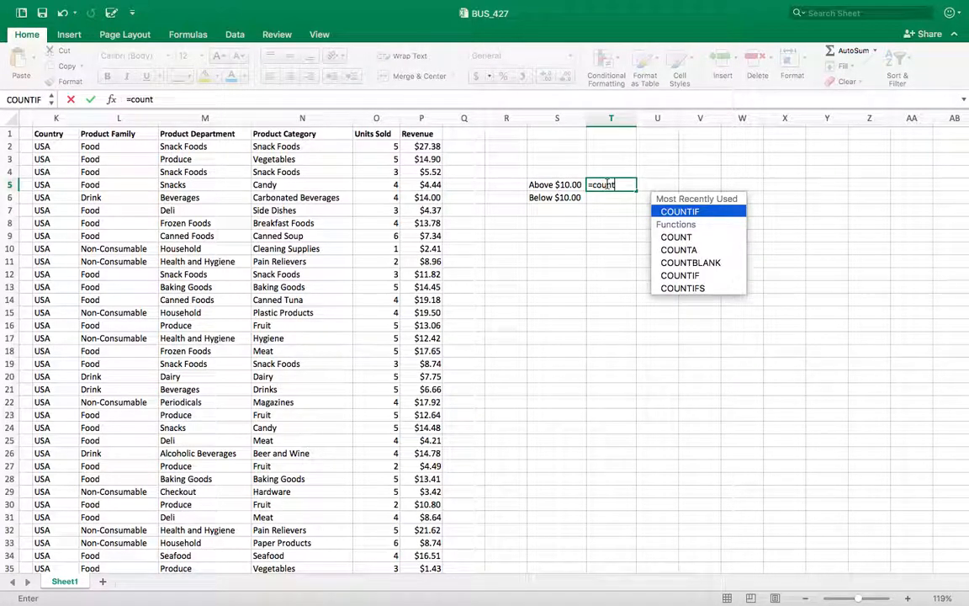
double_click(709, 212)
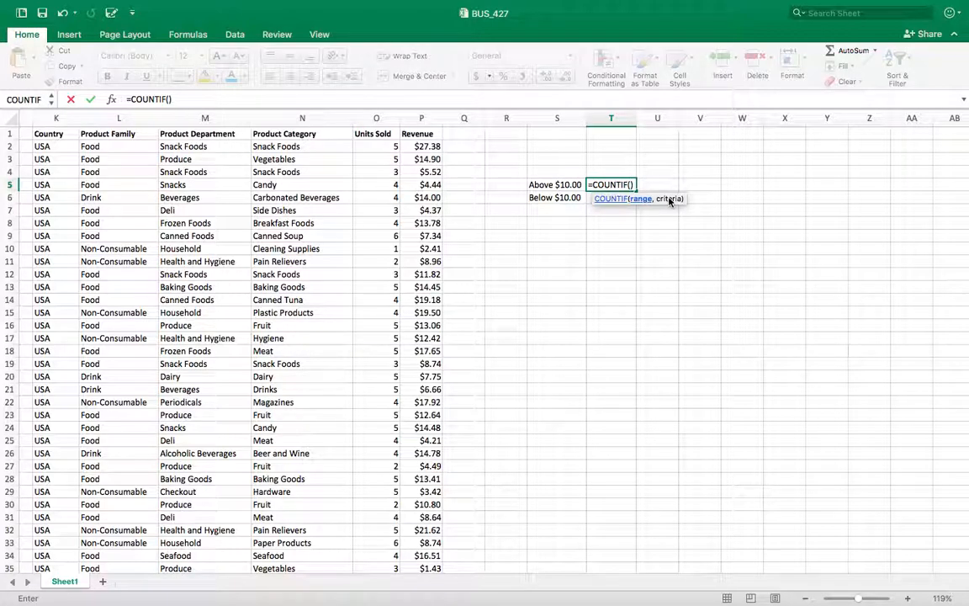
left_click(429, 146)
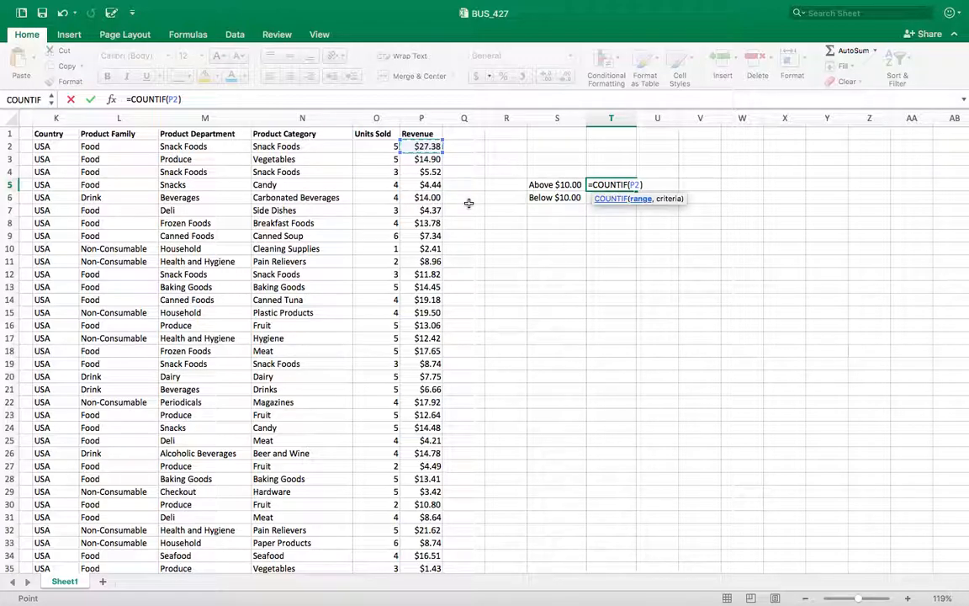
key("super+shift+Down")
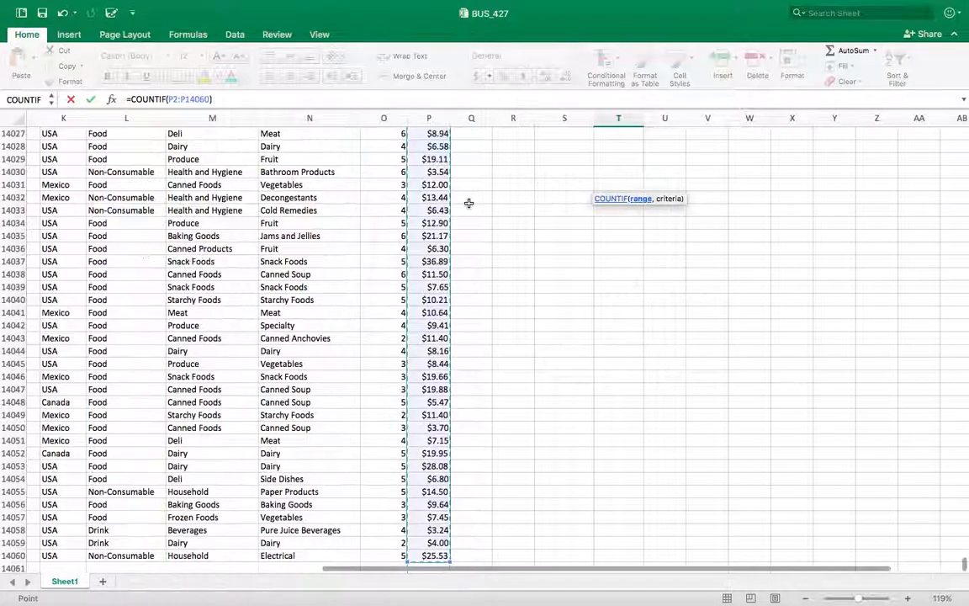
Step: Complete the COUNTIF in T5 with the criterion ">10" and give the cell the comma number format
scroll(504, 347, "down", 5)
scroll(504, 348, "down", 1)
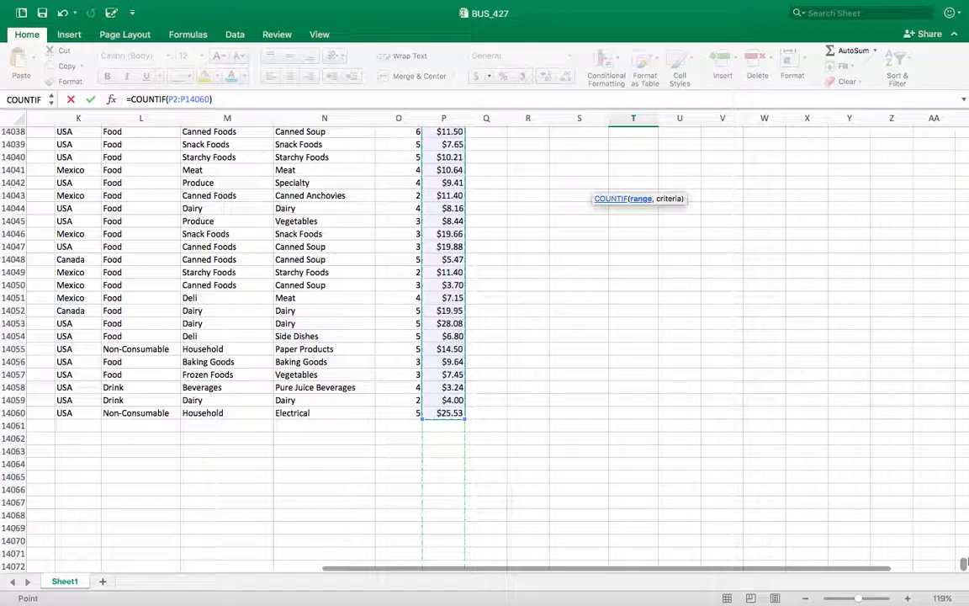
left_click_drag(965, 564, 965, 134)
type(",")
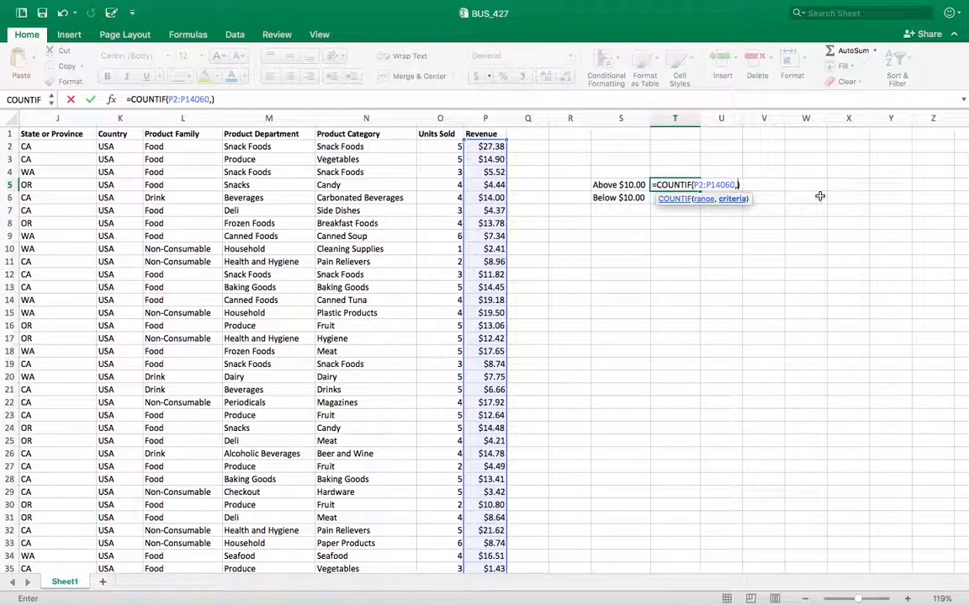
type("\">10")
key("Return")
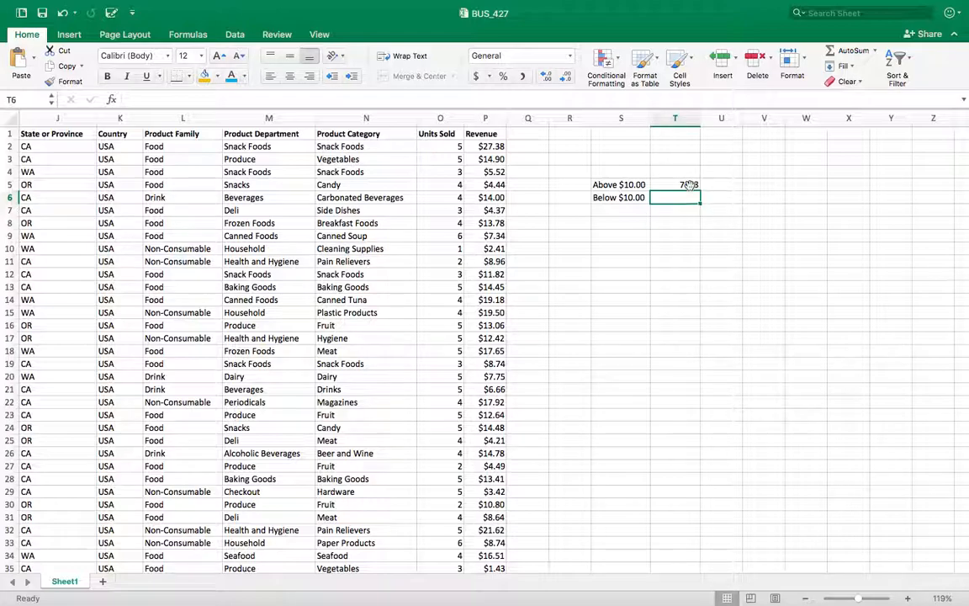
left_click(689, 185)
left_click(475, 75)
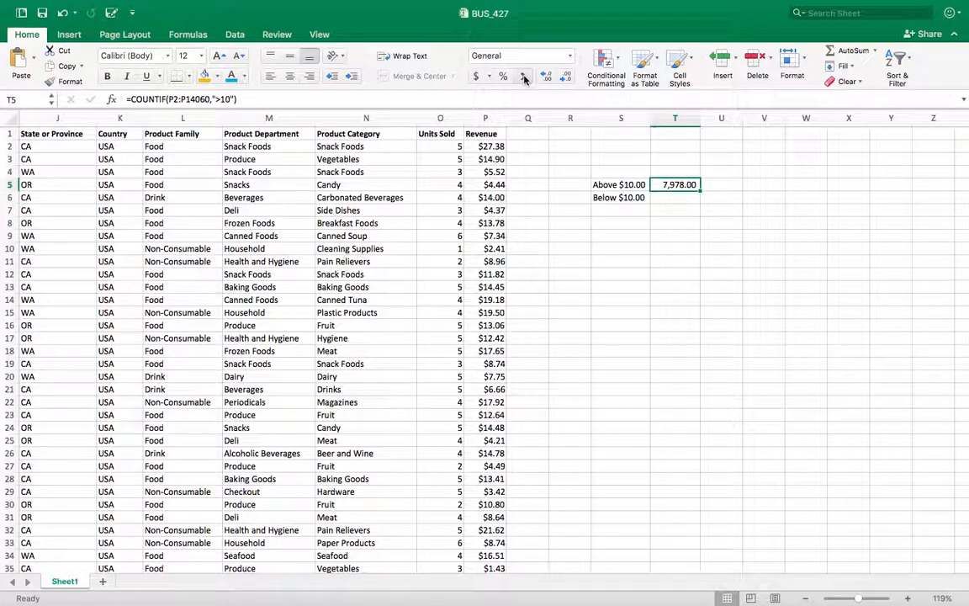
Step: Insert a COUNTIF function in cell T6 with the Revenue values P2:P14060 as its range
left_click(683, 199)
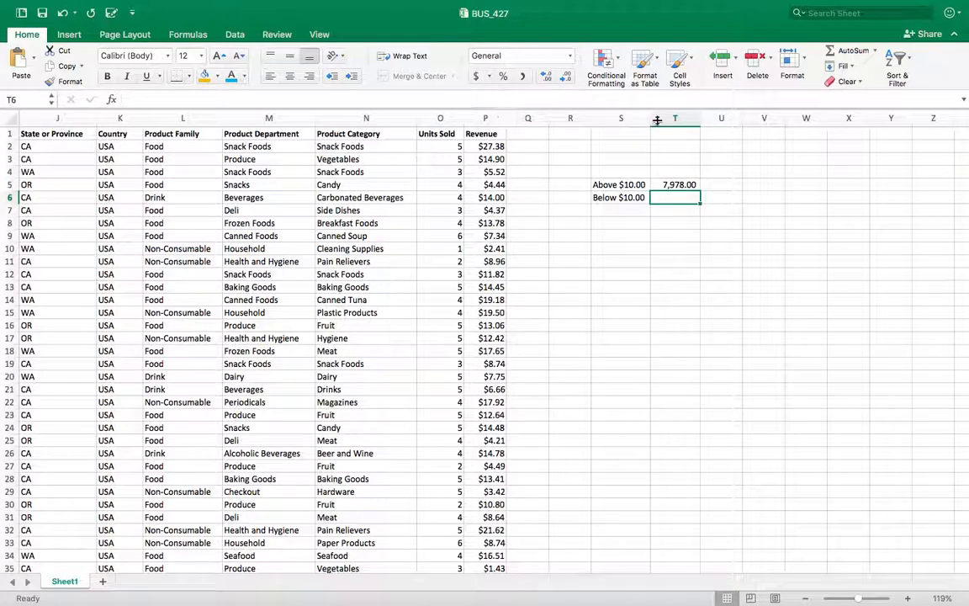
left_click(111, 100)
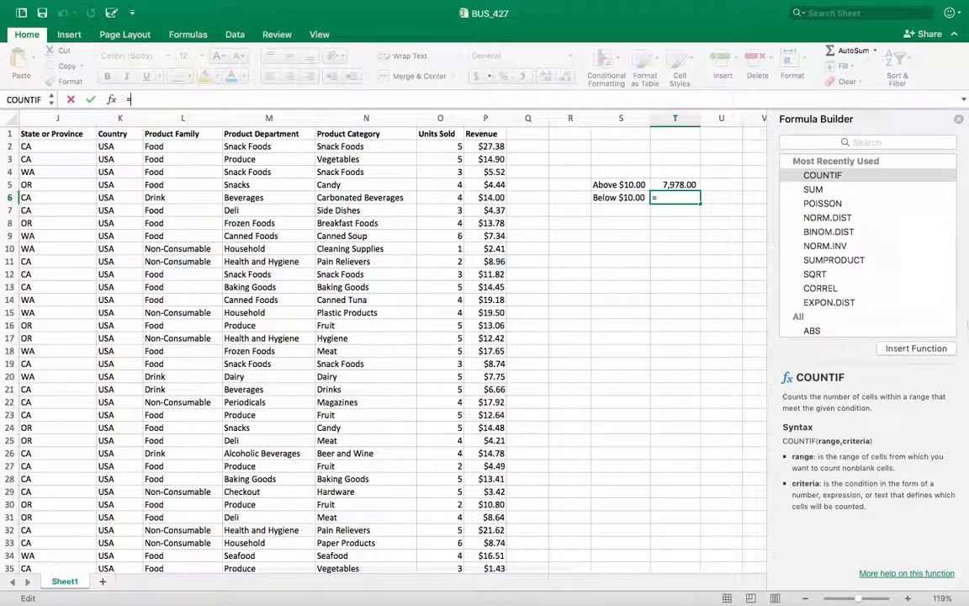
left_click(841, 143)
type("cou")
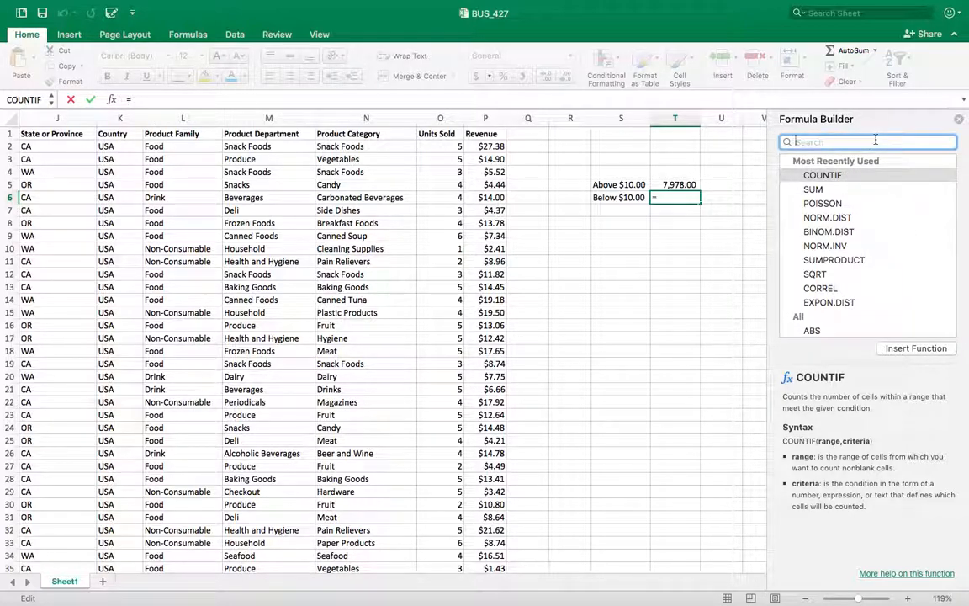
type("nt")
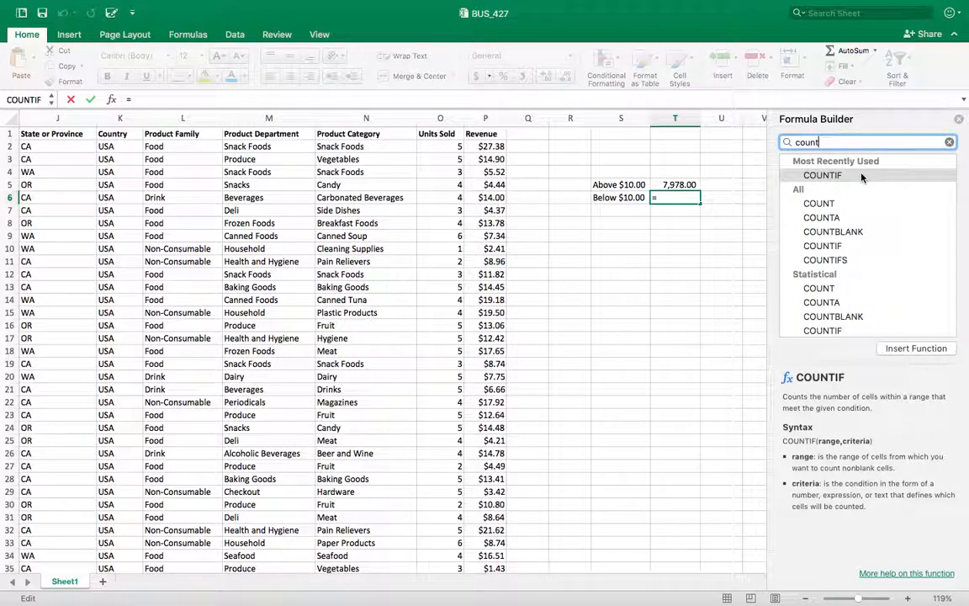
double_click(842, 175)
left_click(492, 146)
key("super+shift+Down")
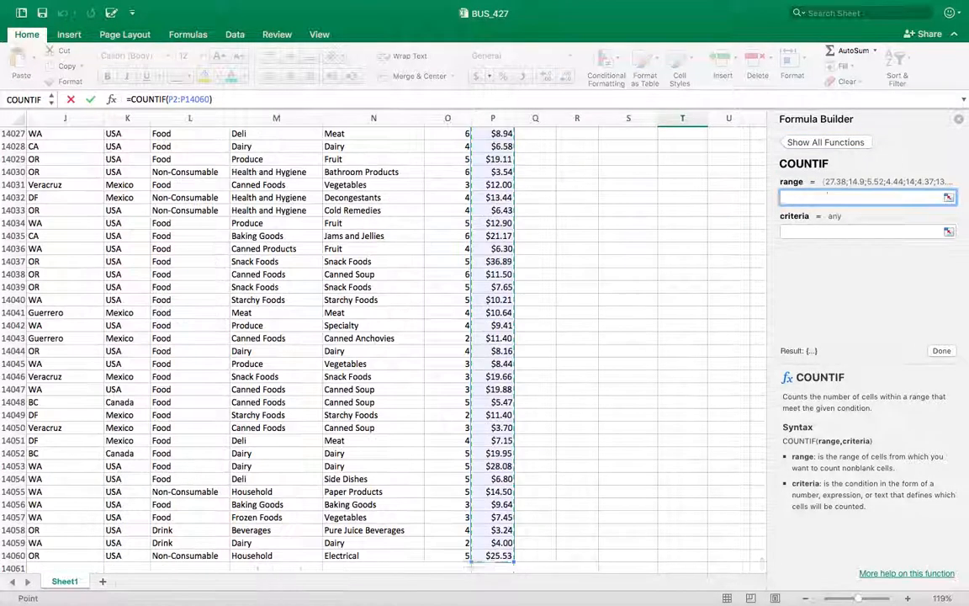
Step: Complete the COUNTIF in T6 with the criterion <10 and give the cell the comma number format
left_click(788, 231)
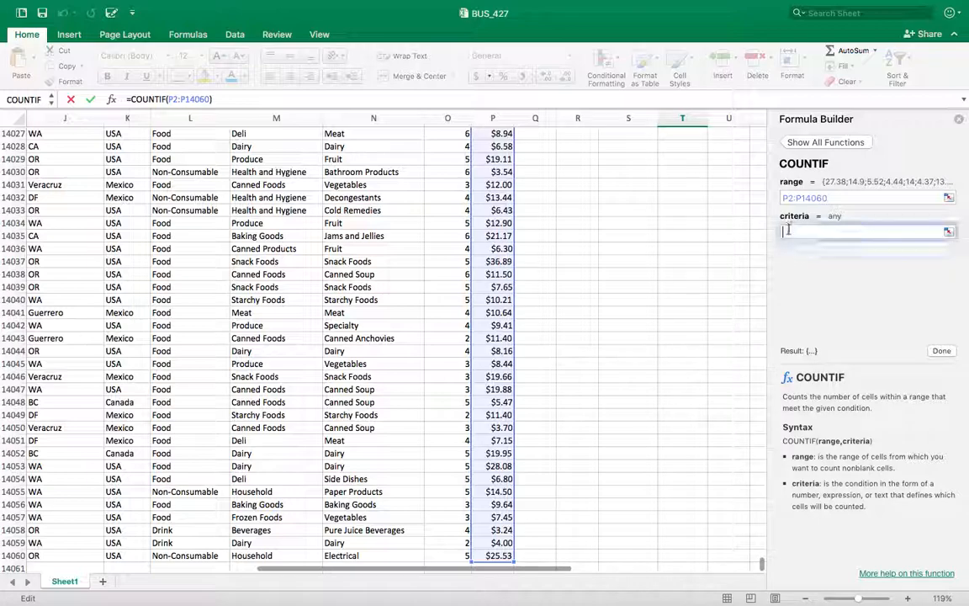
type("<10")
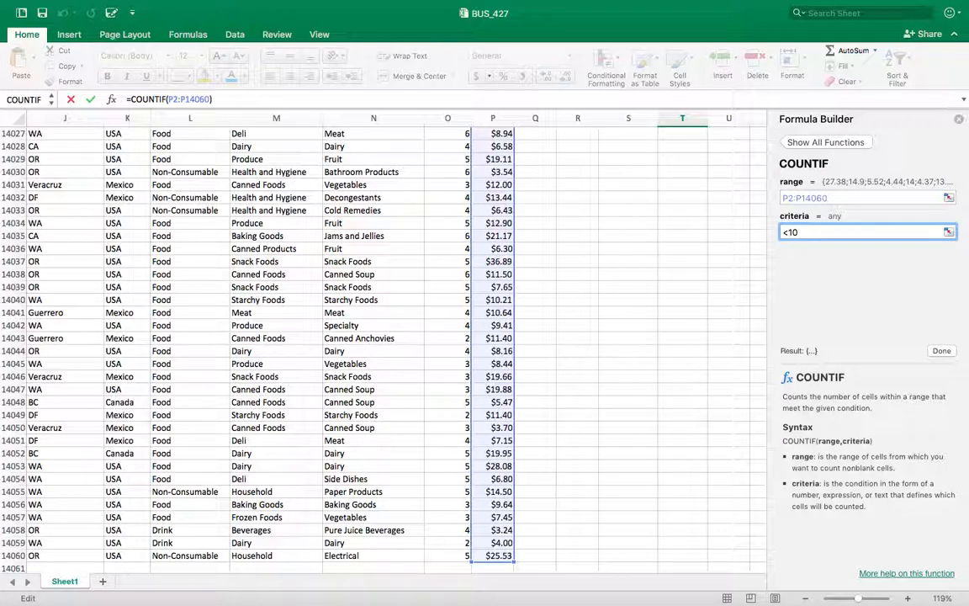
key("Return")
scroll(595, 228, "up", 2)
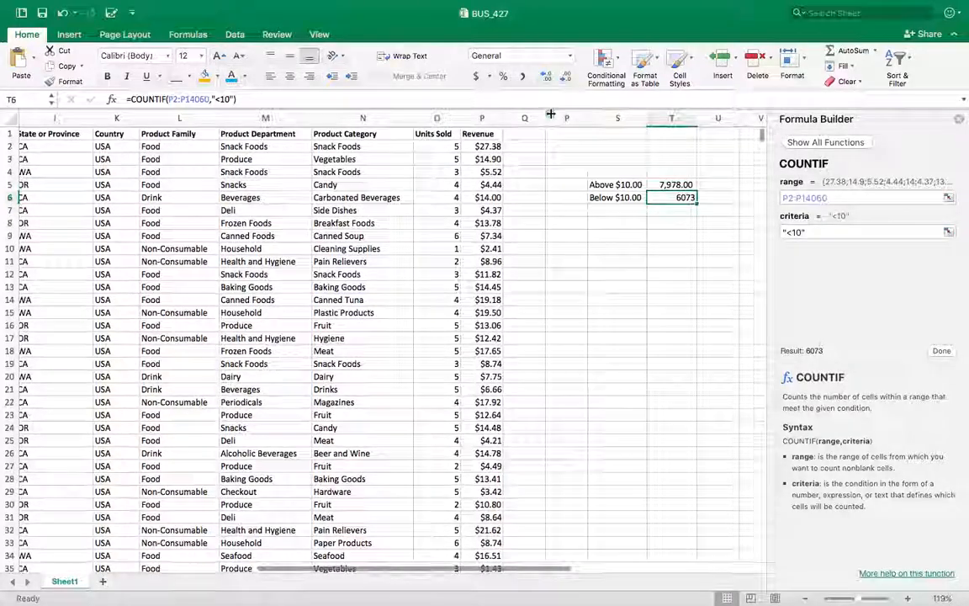
left_click(677, 198)
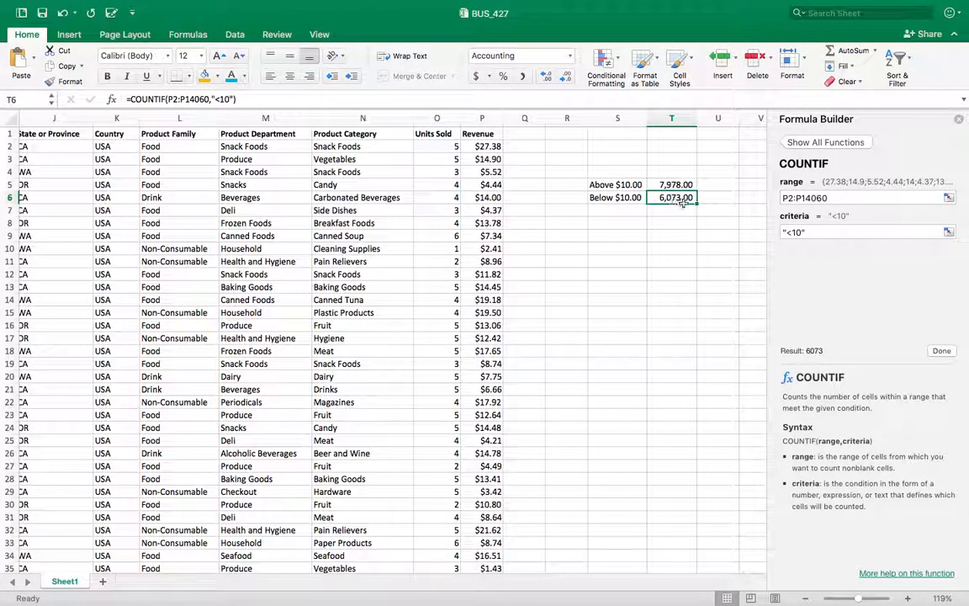
left_click(677, 236)
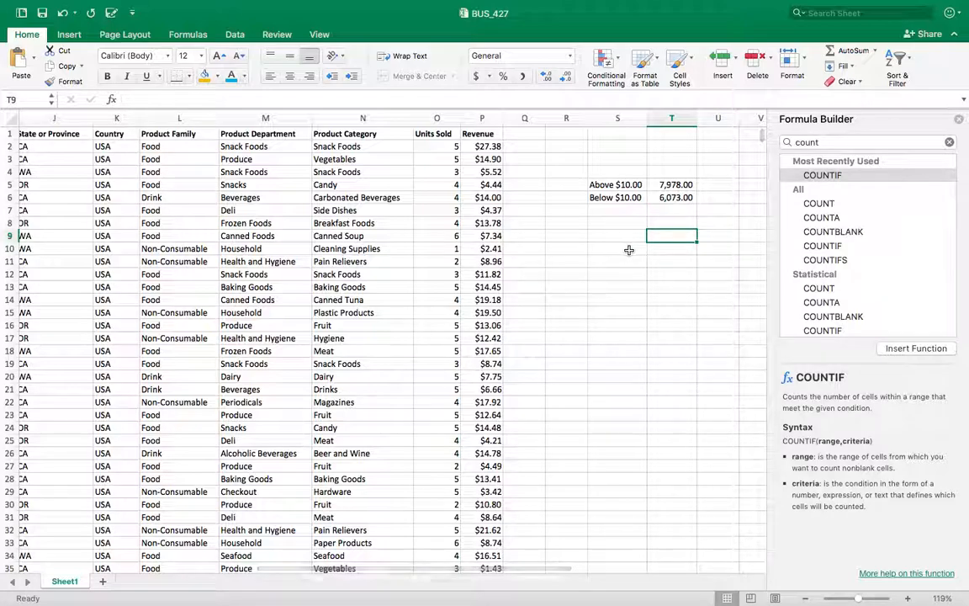
left_click(959, 119)
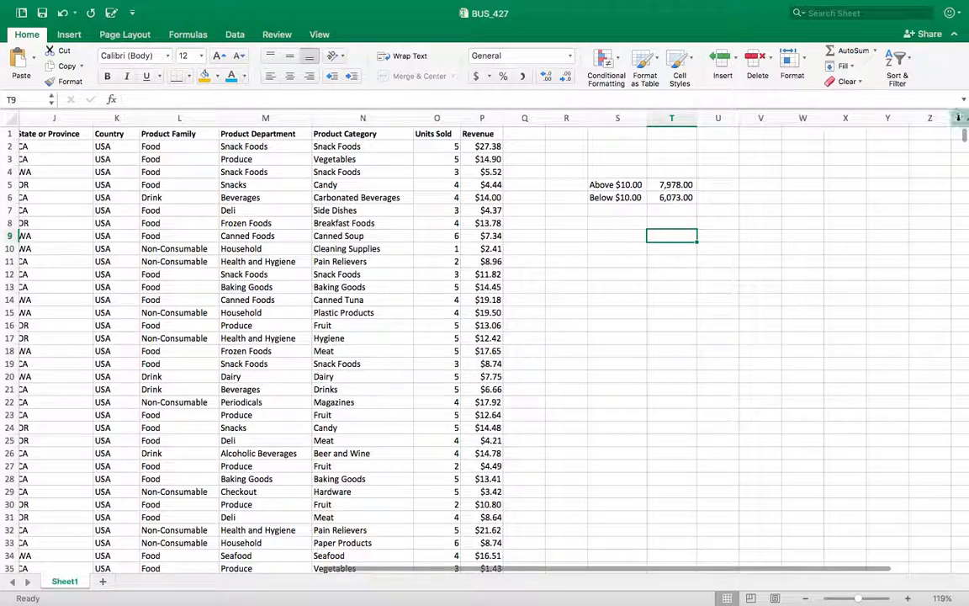
Step: Highlight the Product Family column and enter the label "Food" in cell S9
scroll(617, 294, "left", 10)
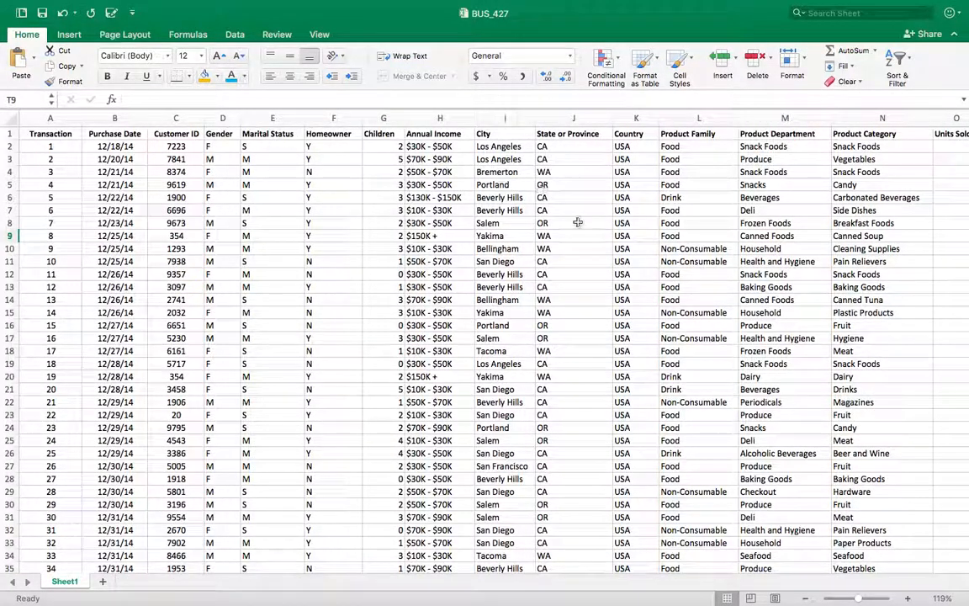
scroll(722, 284, "right", 5)
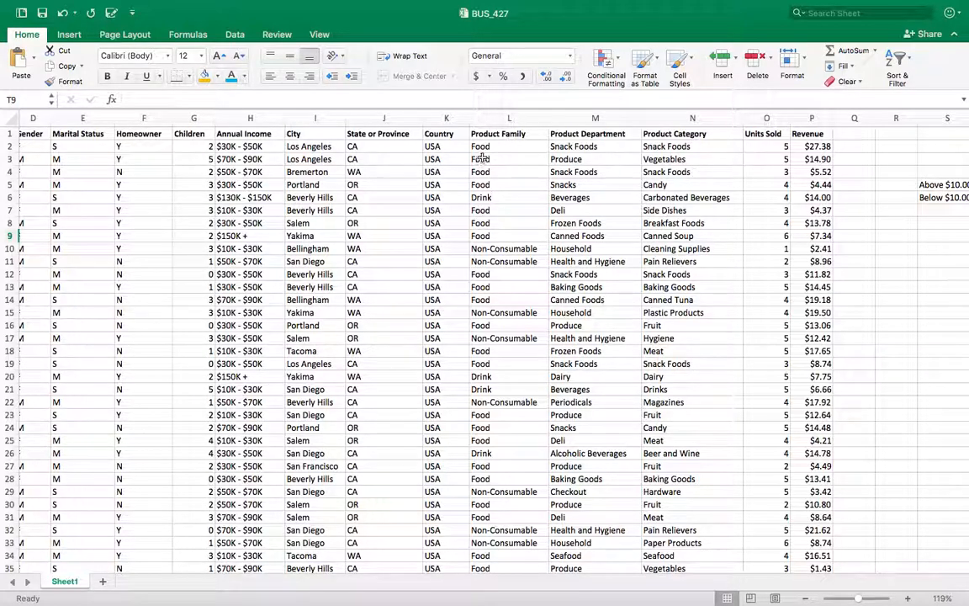
left_click(509, 118)
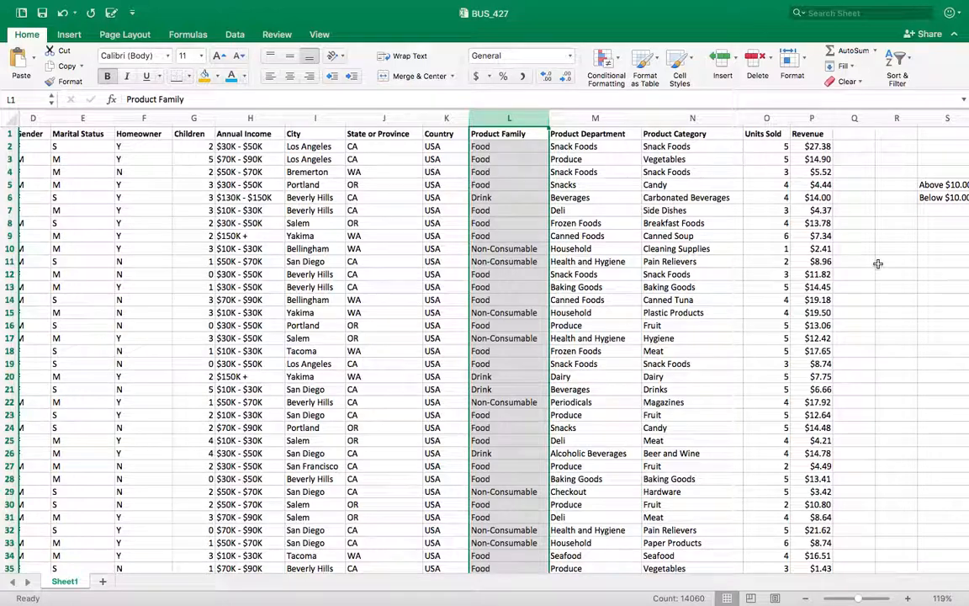
scroll(876, 262, "right", 3)
left_click(812, 237)
type("Food")
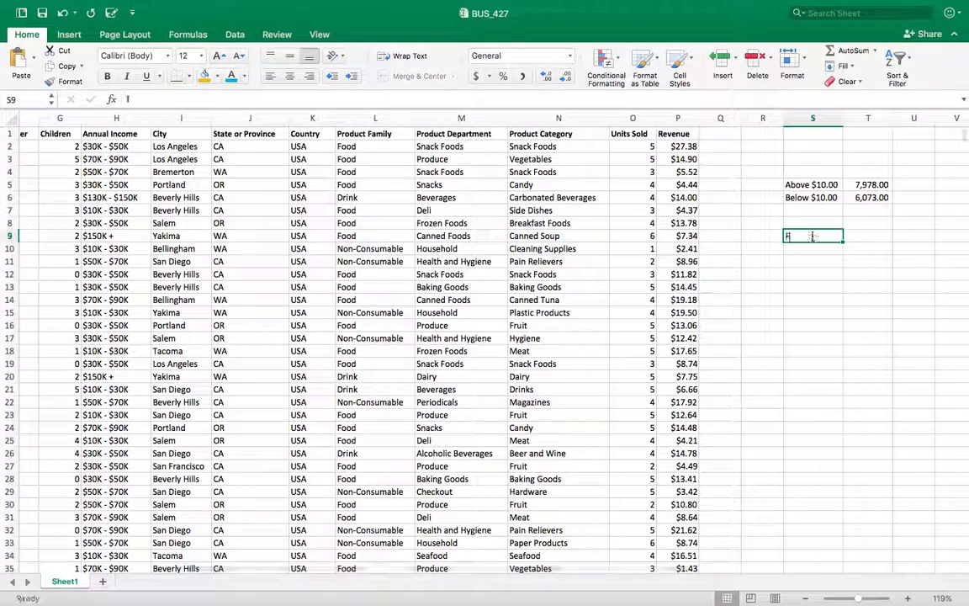
Step: Insert a COUNTIF function in cell T9 with the Product Family range L2:L14060 and the criterion "food"
left_click(883, 236)
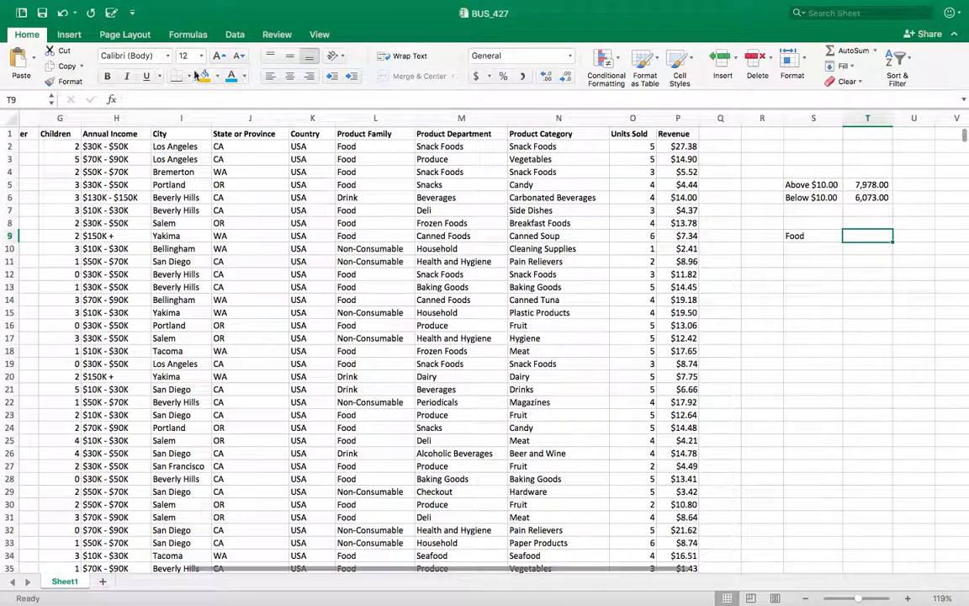
left_click(113, 99)
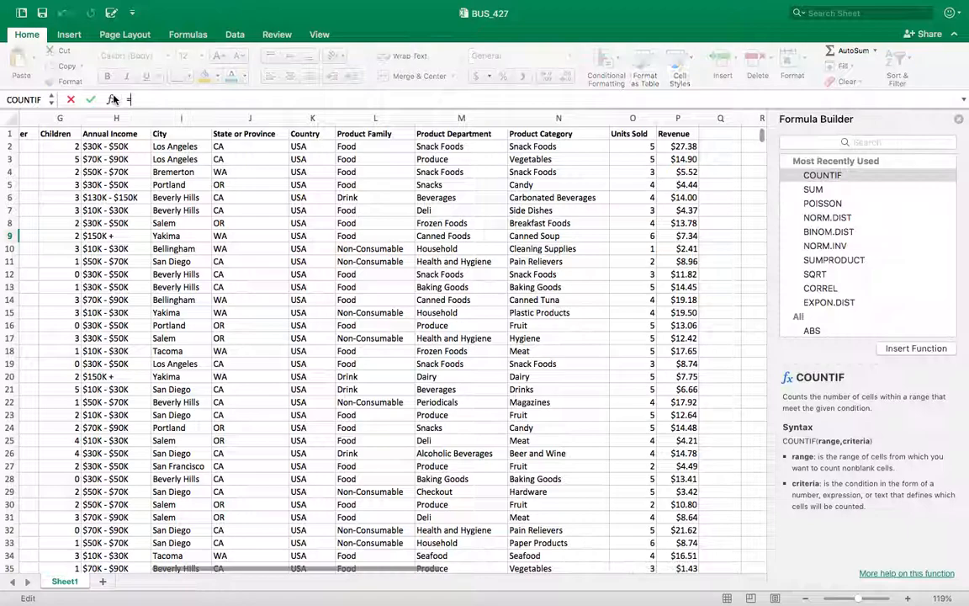
double_click(821, 176)
left_click(391, 148)
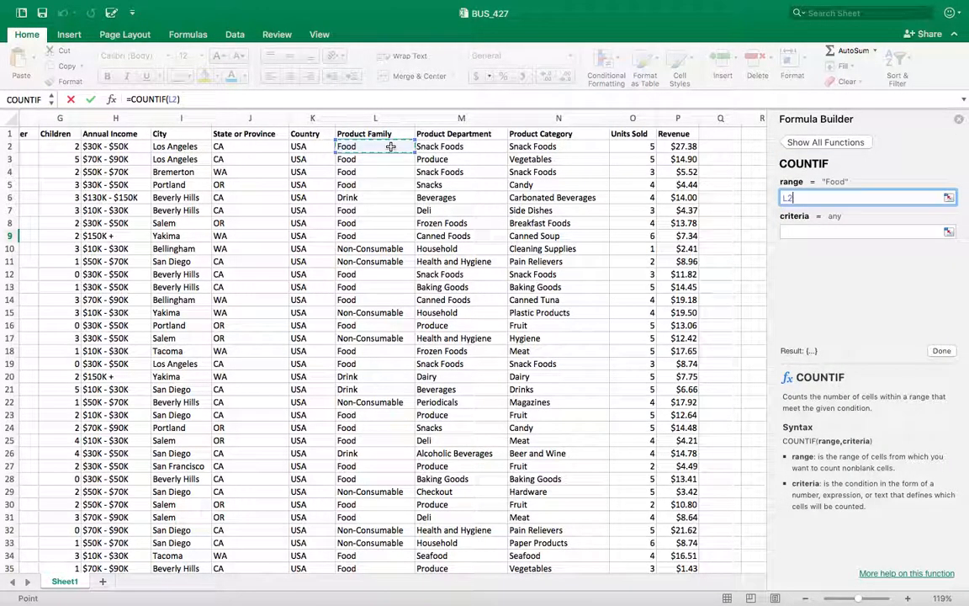
key("ctrl+shift+Down")
left_click(791, 232)
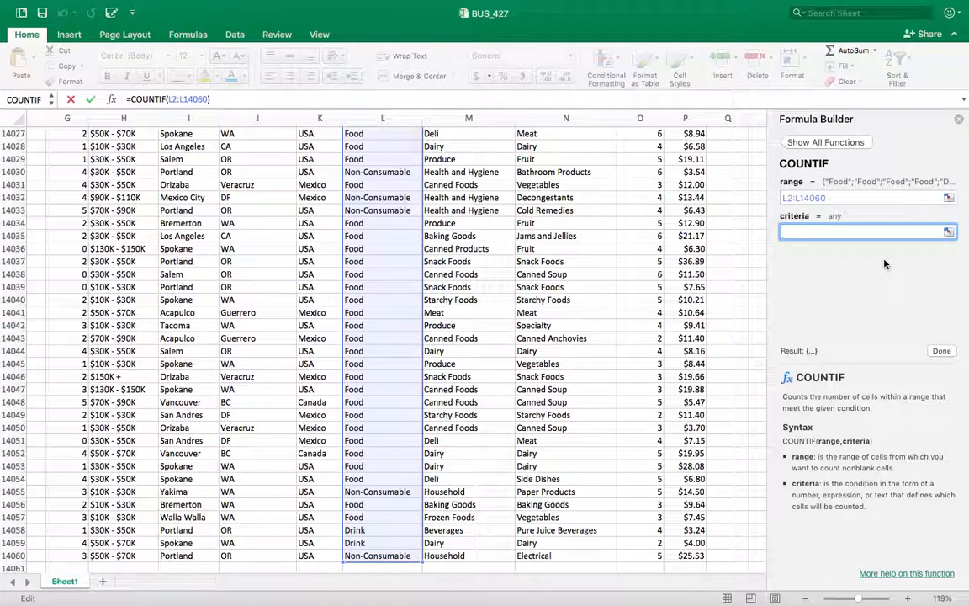
type("food")
key("Return")
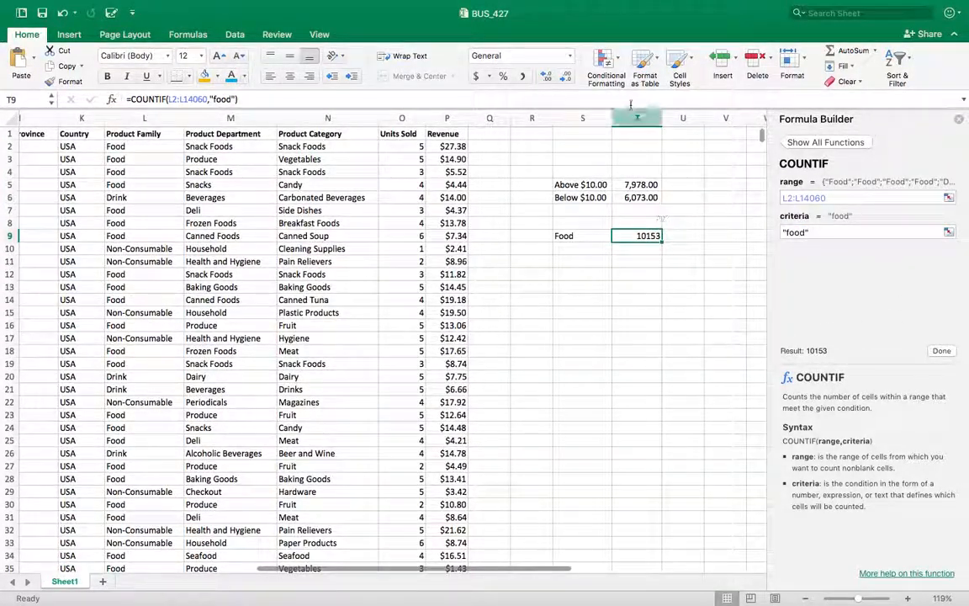
Step: Apply the comma number format to the Food count in T9 and close the function builder
left_click(523, 75)
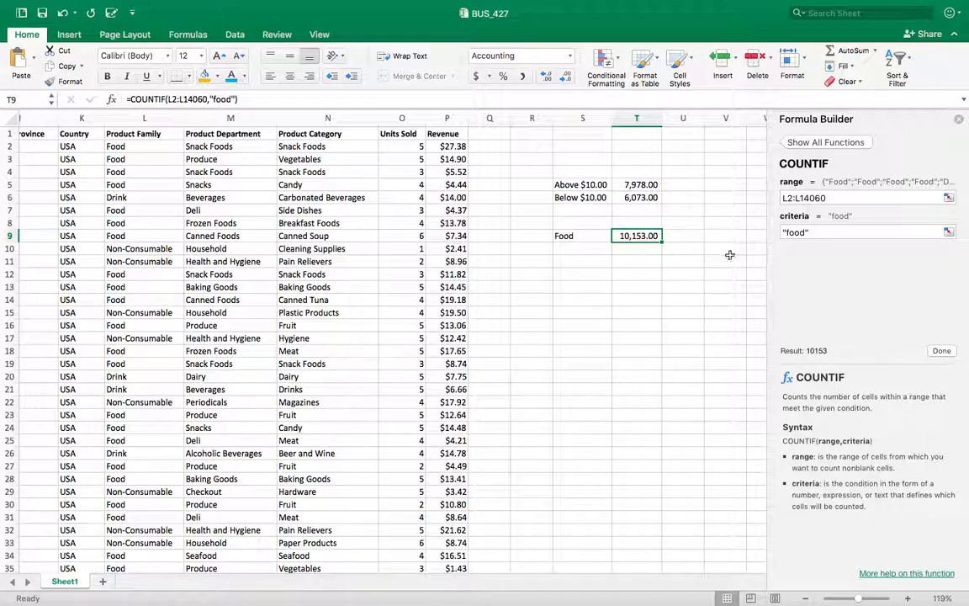
left_click(683, 272)
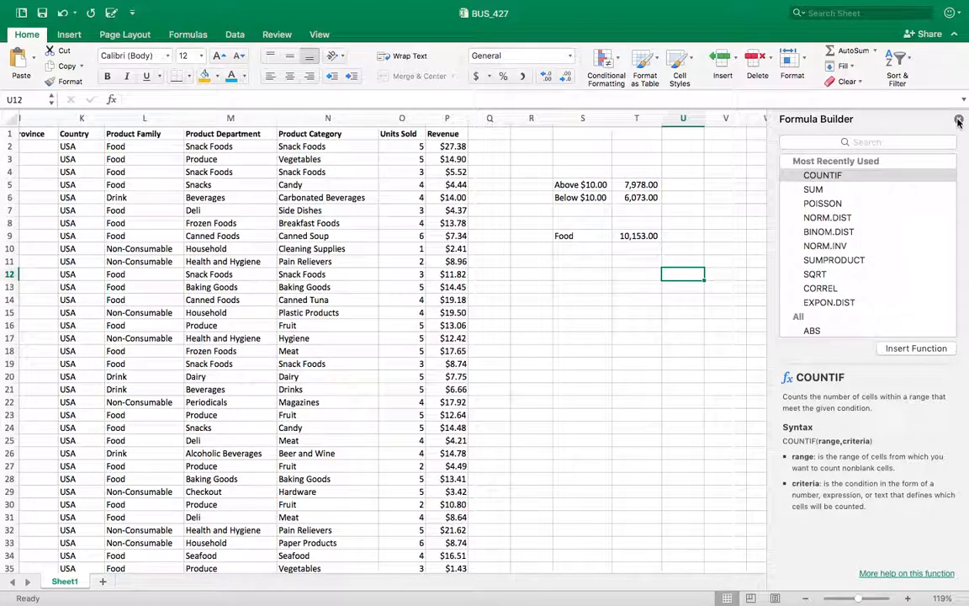
left_click(959, 119)
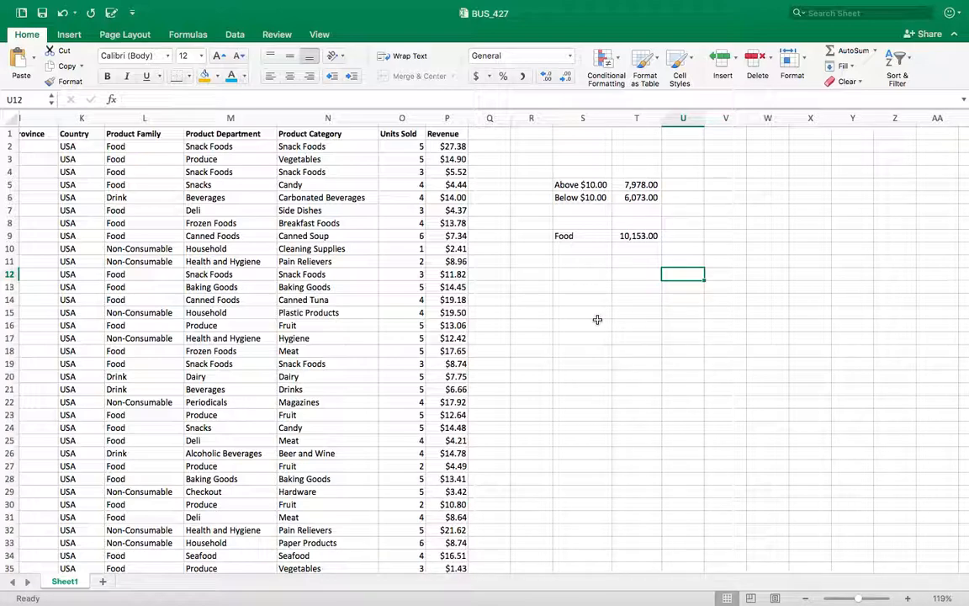